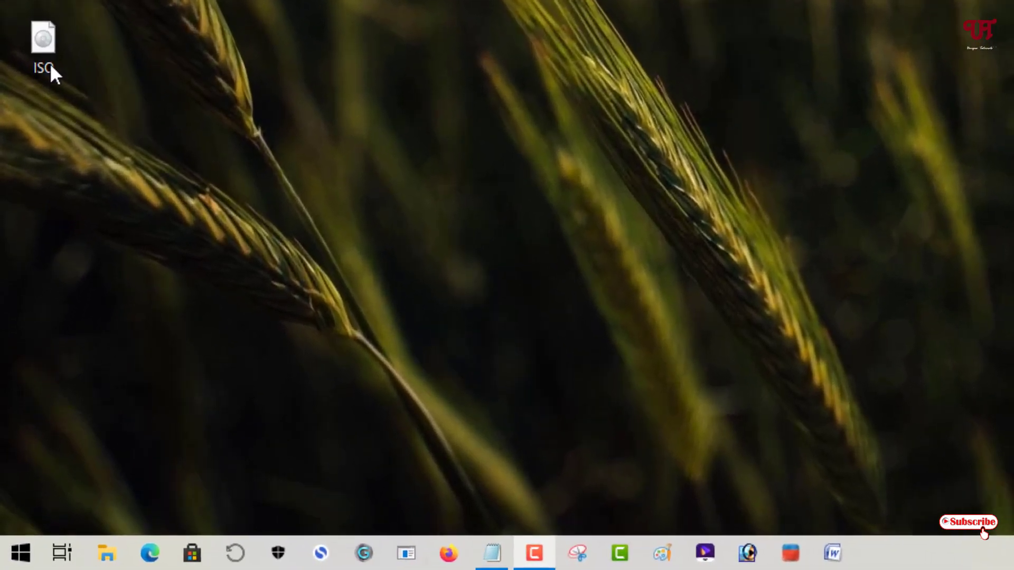
Step: Mount the ISO as DVD Drive (E:) CCCOMA_X64FRE_EN-US_DV9 and open This PC
left_click(44, 67)
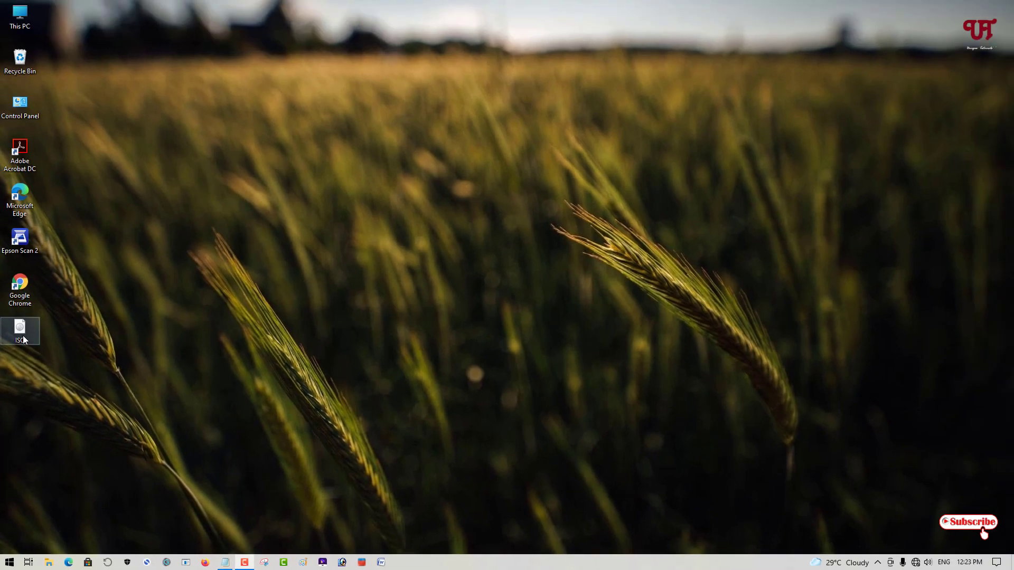
double_click(23, 338)
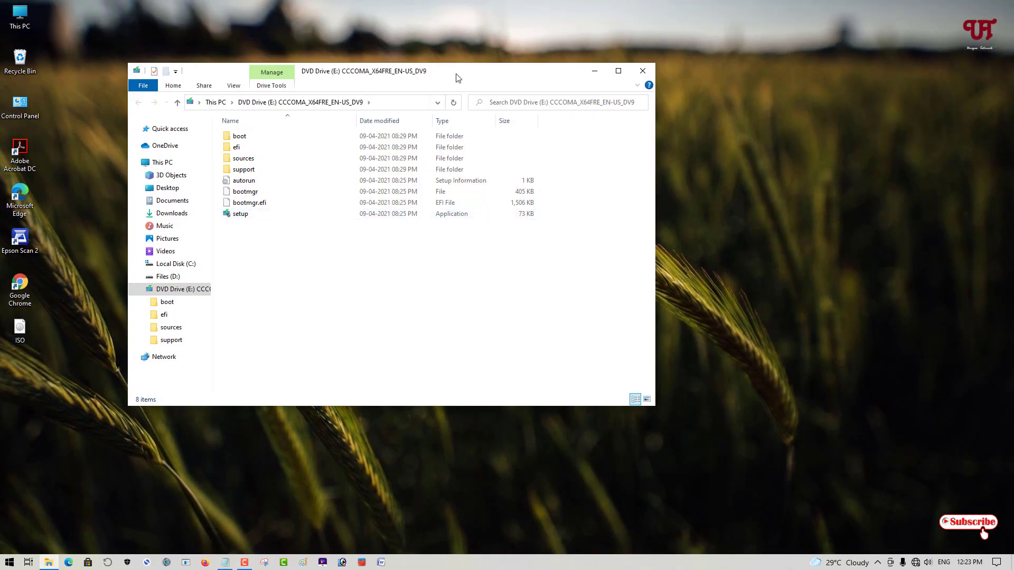
left_click_drag(457, 78, 501, 78)
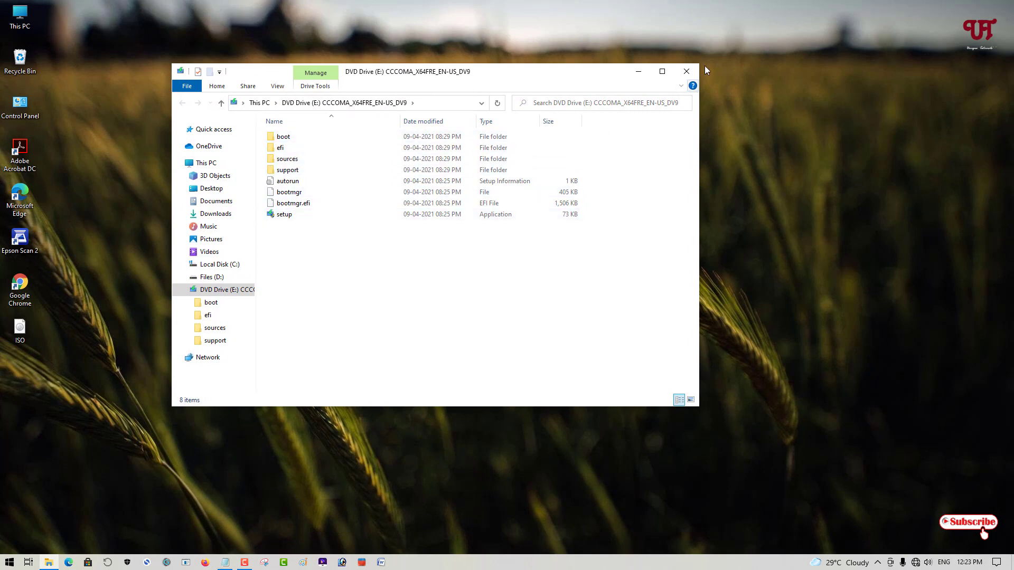
left_click(686, 71)
double_click(21, 16)
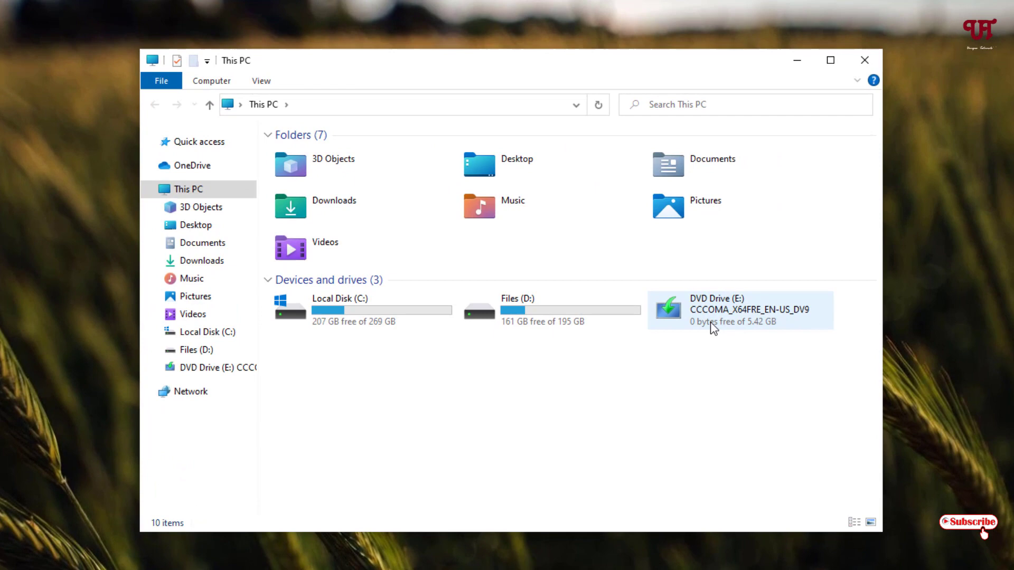
Step: Select the 4.58 GB install.wim file in DVD Drive (E:)'s sources folder
double_click(687, 311)
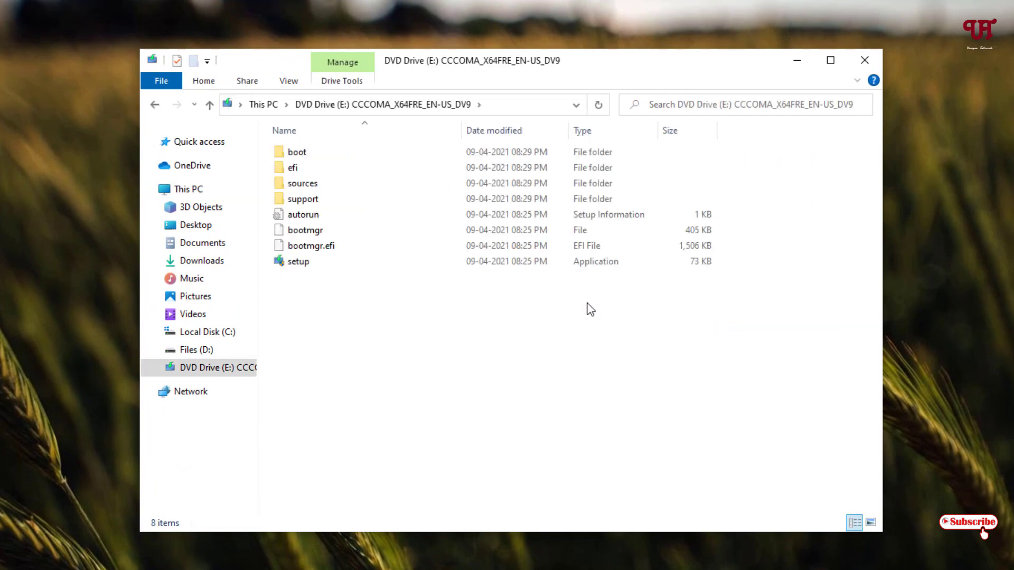
double_click(298, 186)
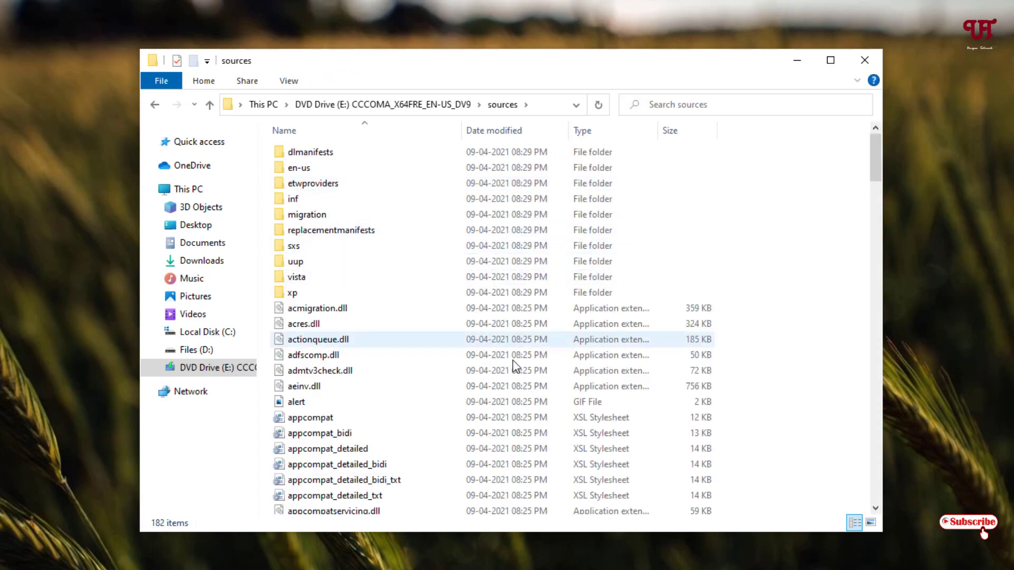
left_click_drag(873, 162, 878, 276)
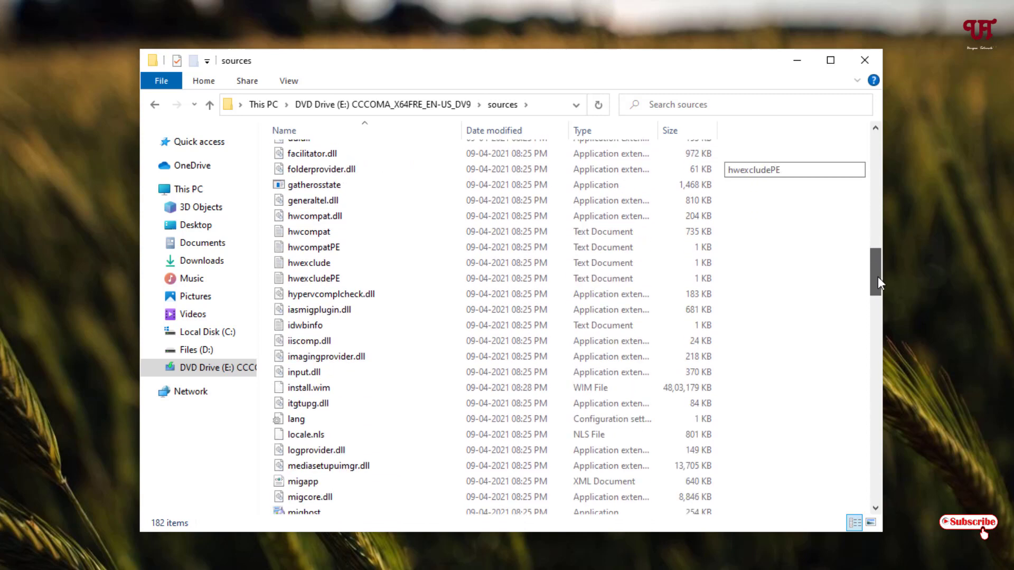
left_click(308, 388)
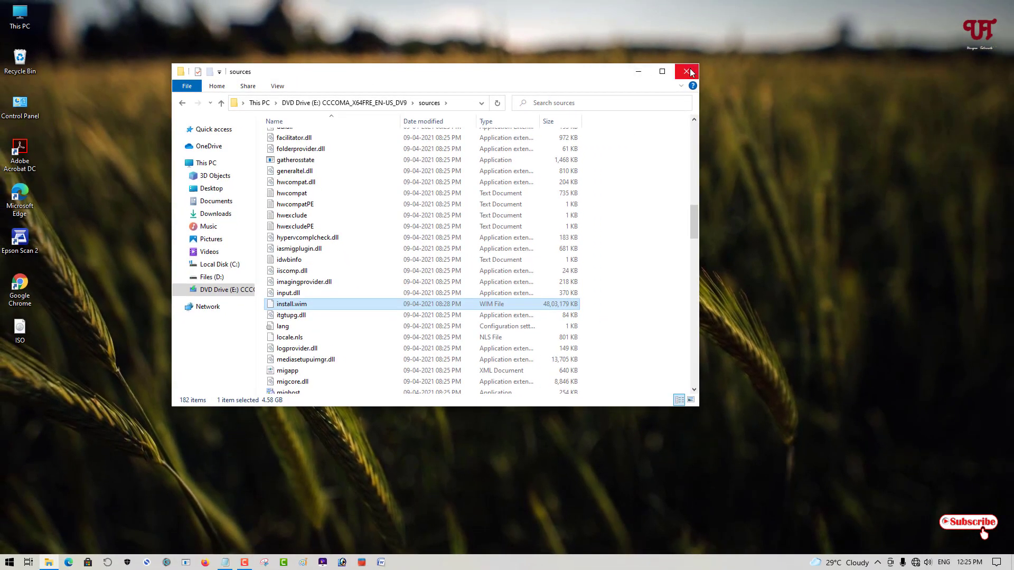
left_click(691, 72)
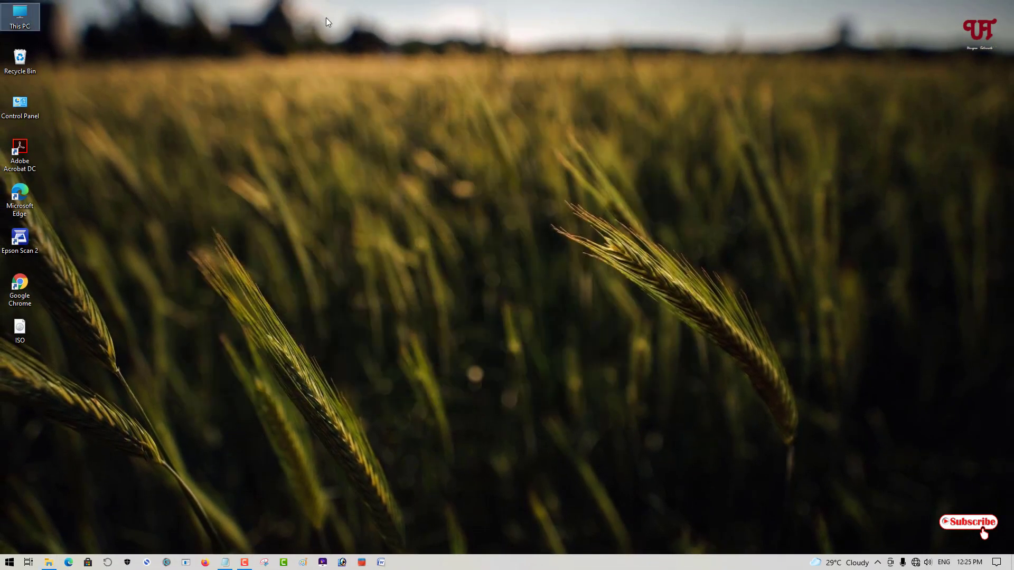
double_click(25, 25)
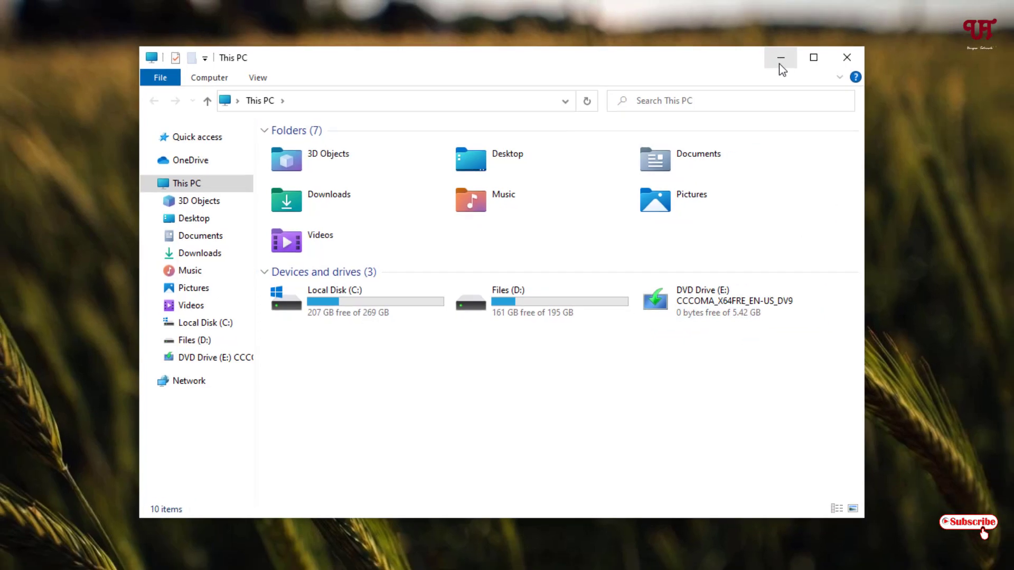
left_click(798, 55)
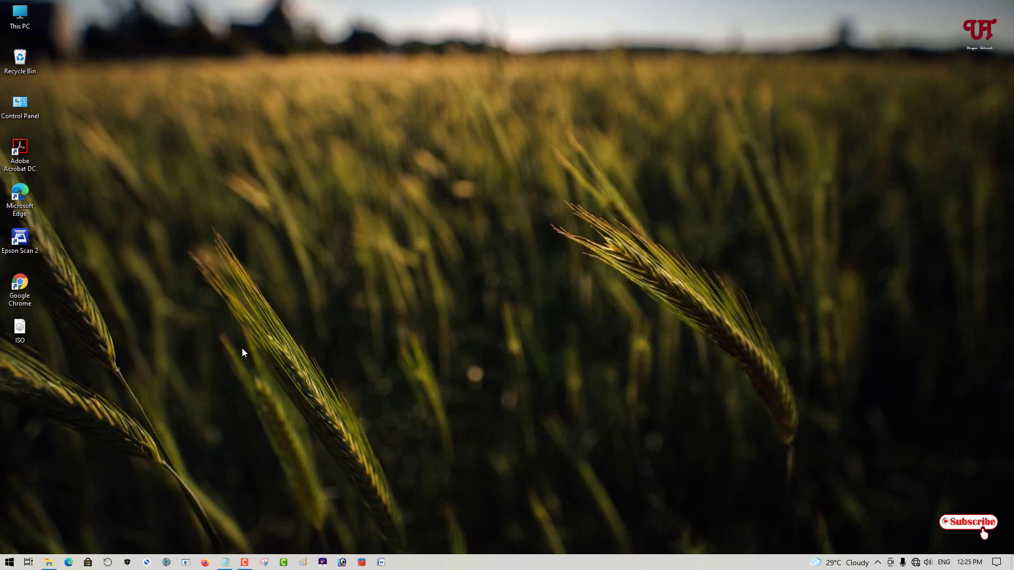
Step: Run Command Prompt as administrator from a Start menu search for 'command'
left_click(10, 563)
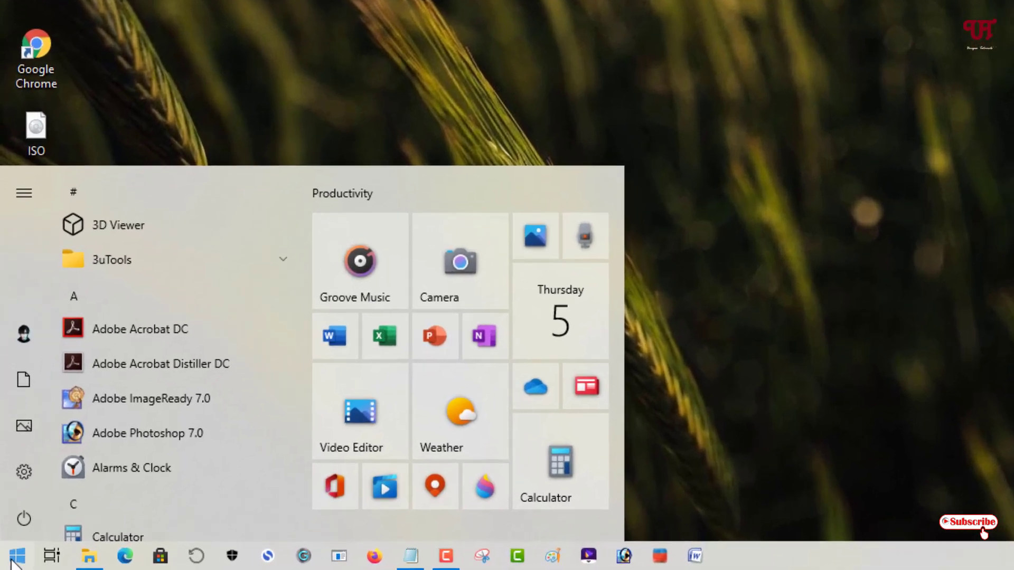
type("com")
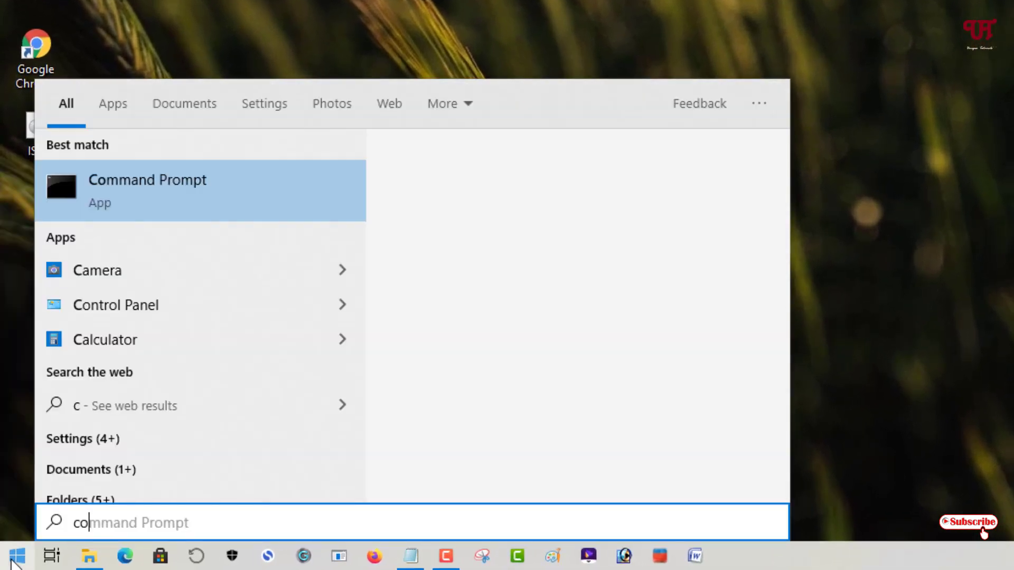
type("man")
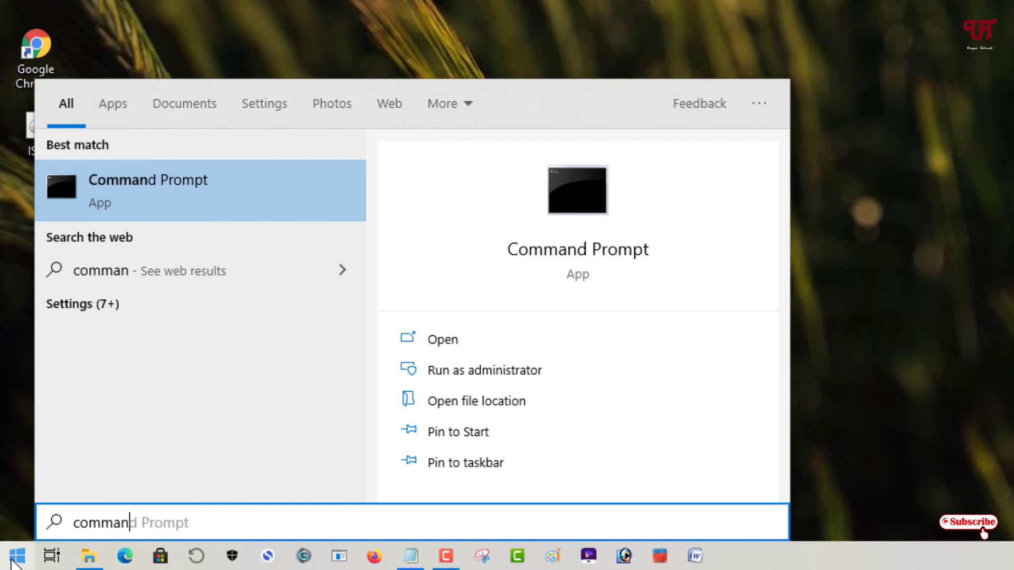
type("d")
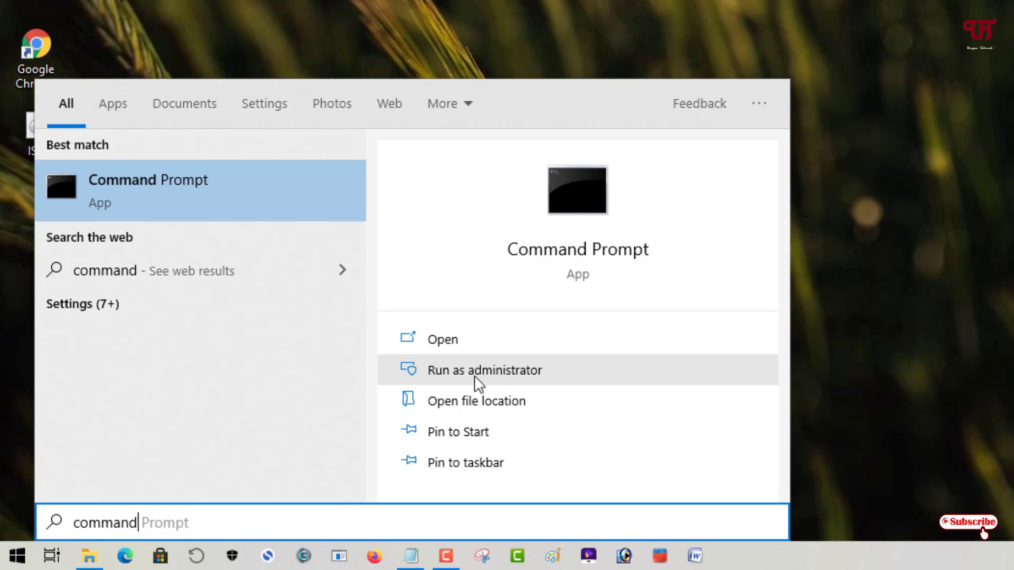
left_click(475, 376)
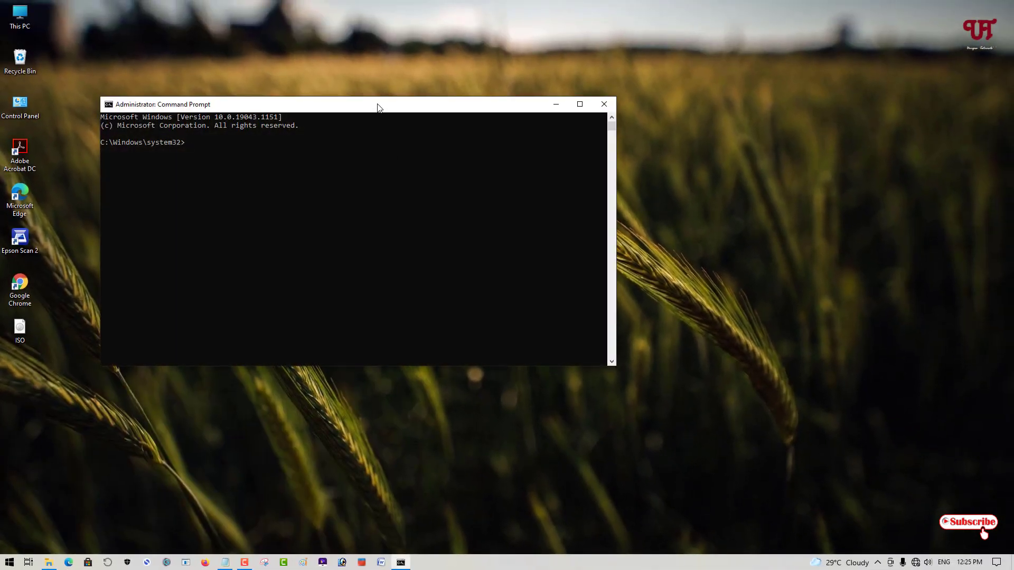
Step: Copy the dism /Get-WimInfo command for E:\sources\install.wim, then close Notepad unsaved
left_click_drag(379, 107, 524, 144)
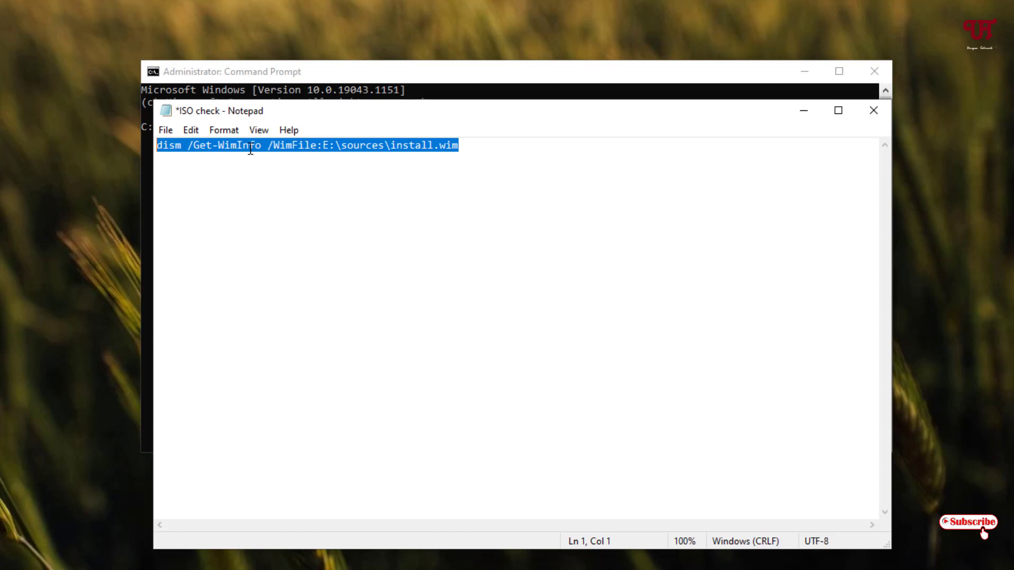
right_click(251, 148)
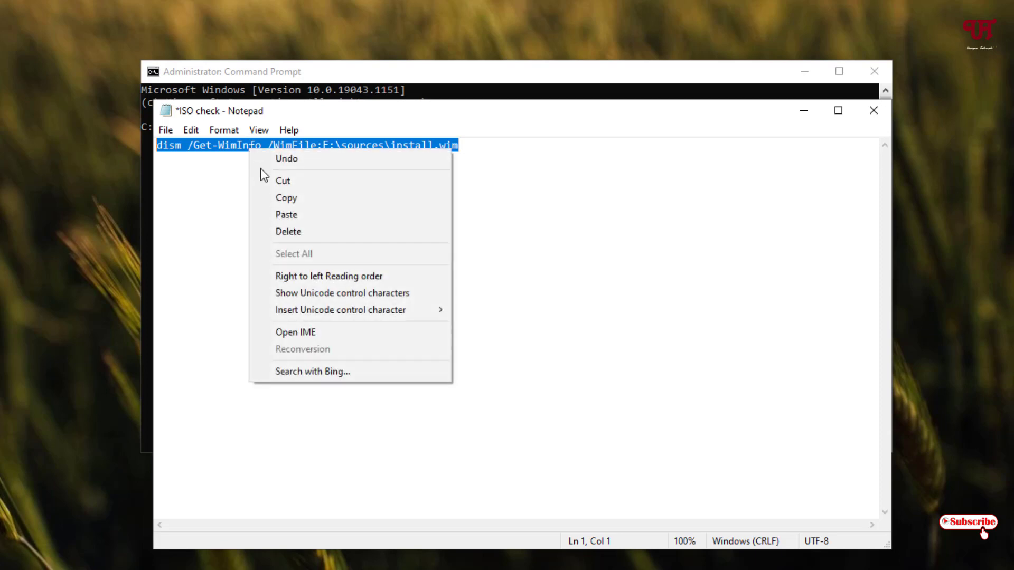
left_click(286, 200)
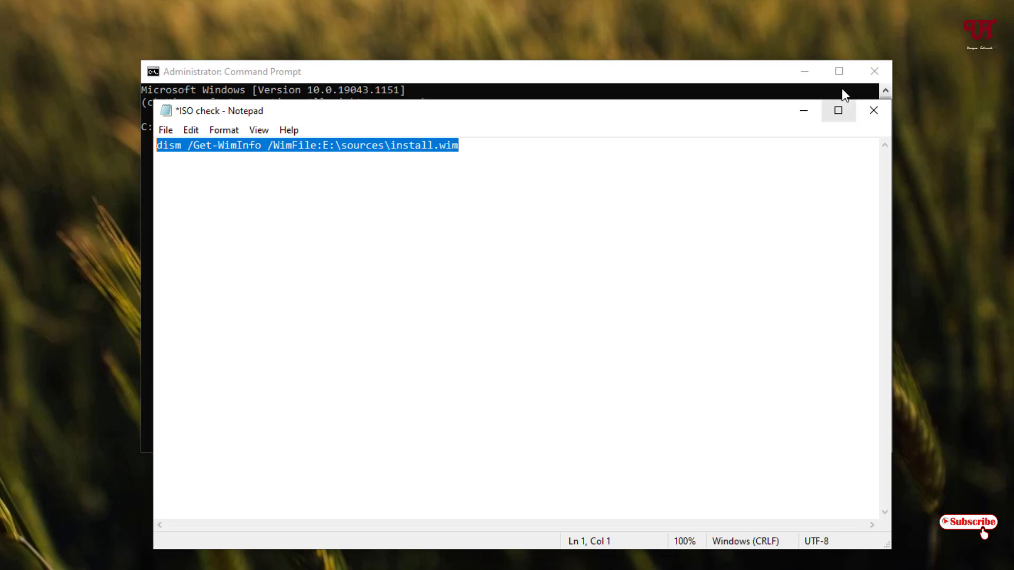
left_click(874, 110)
left_click(546, 286)
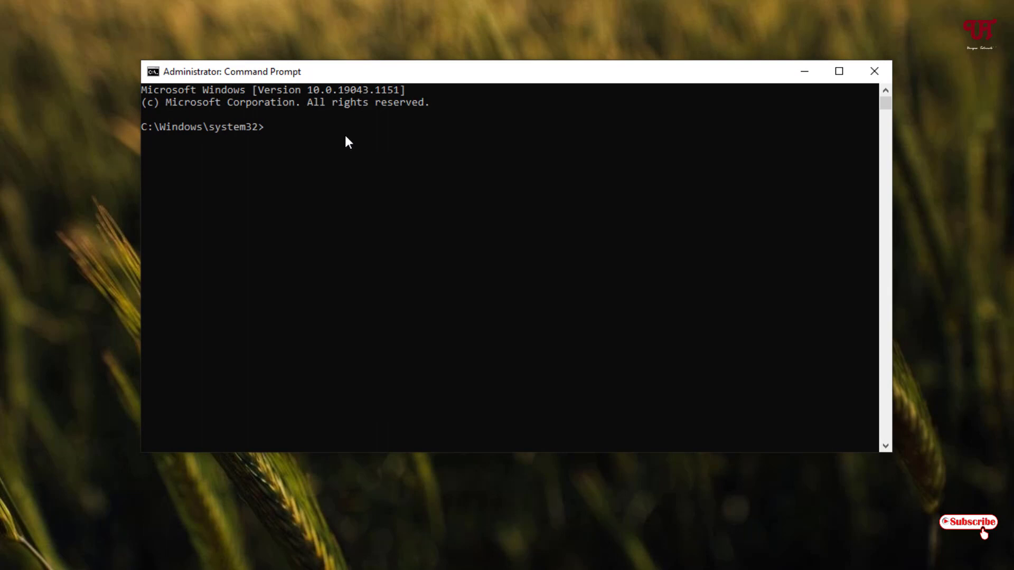
Step: Paste and run dism /Get-WimInfo on E:\sources\install.wim to list its editions
key("ctrl+v")
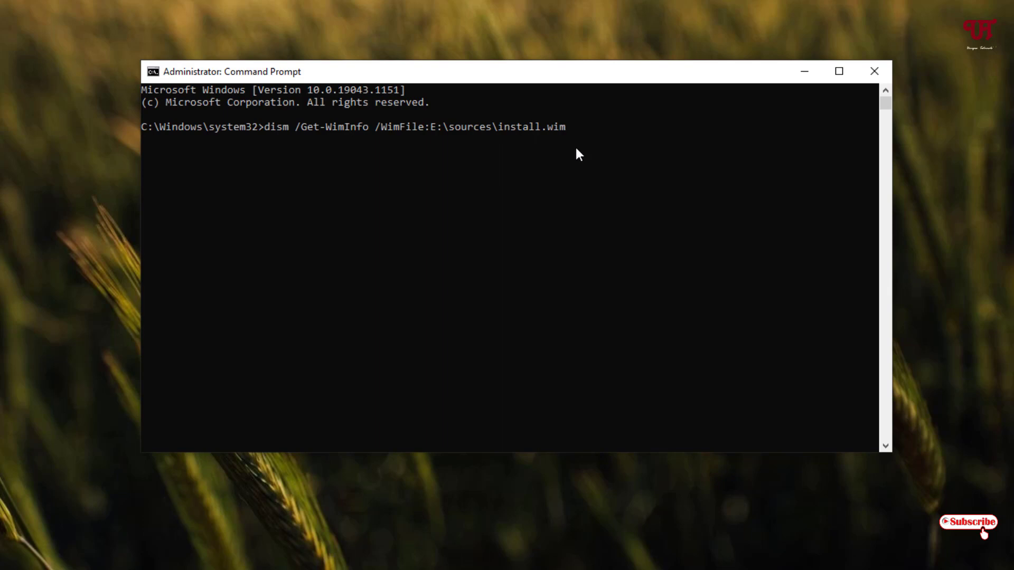
key("Return")
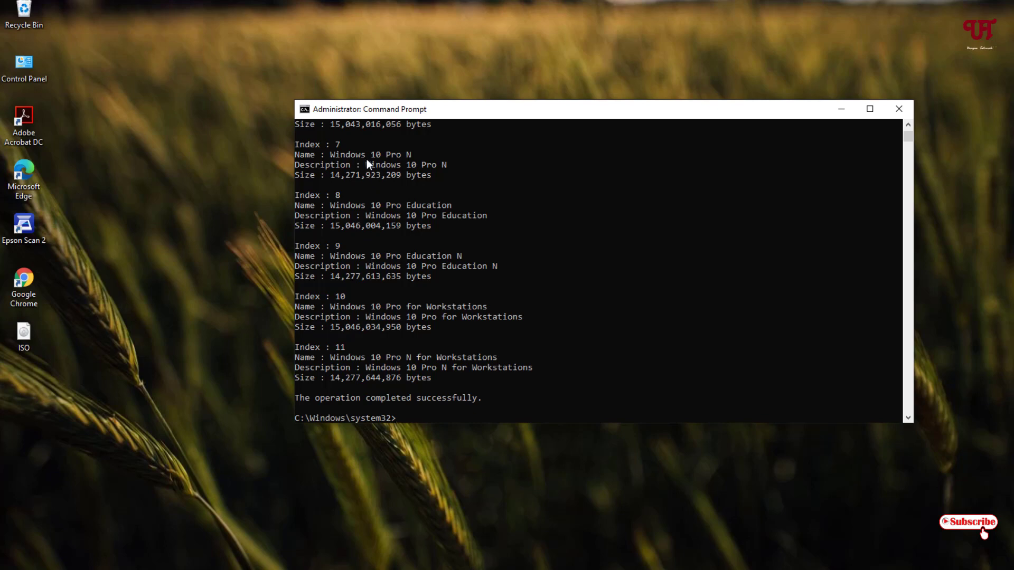
scroll(360, 158, "up", 3)
scroll(393, 190, "up", 4)
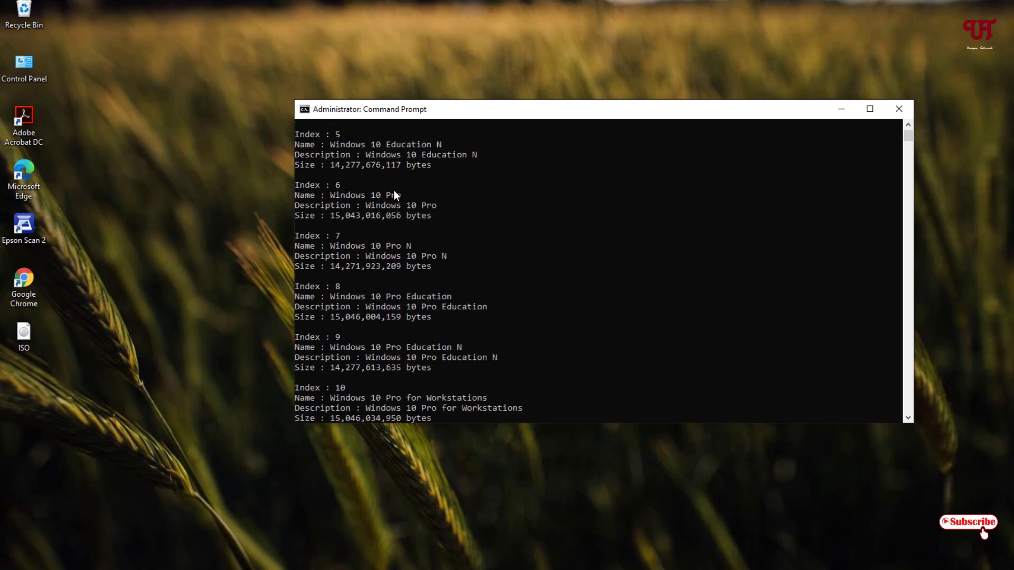
scroll(394, 190, "up", 4)
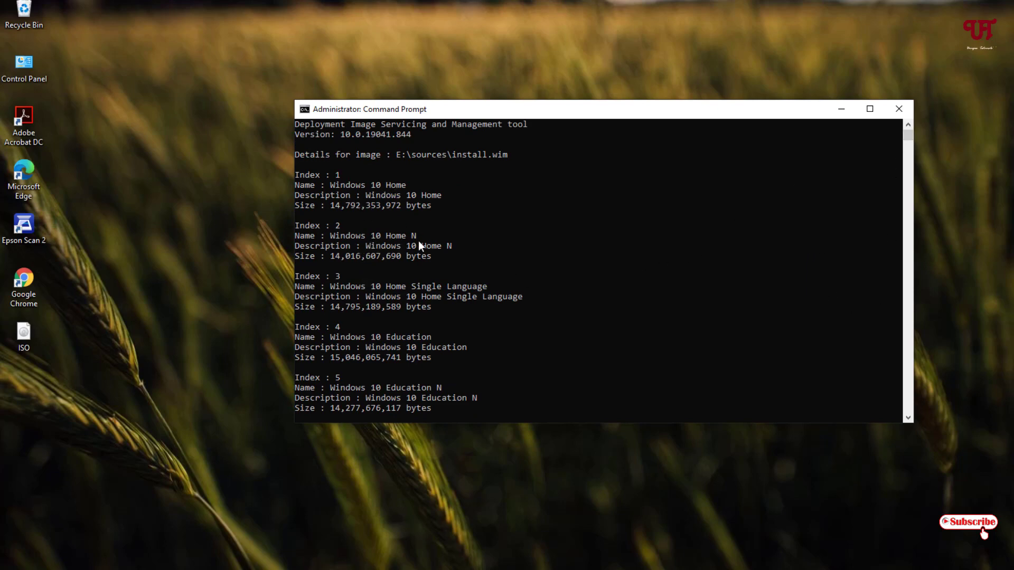
scroll(434, 332, "down", 1)
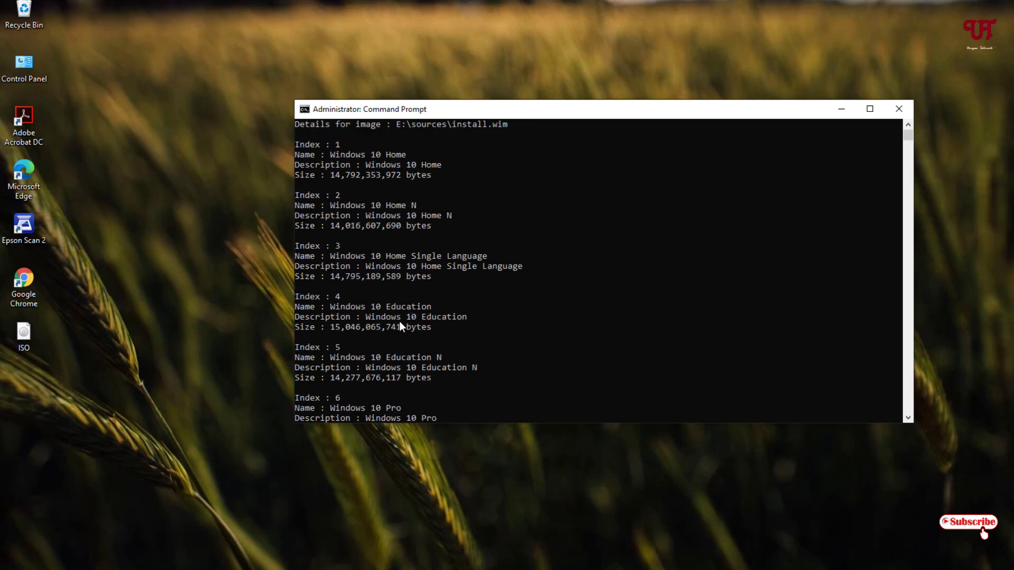
scroll(394, 322, "down", 2)
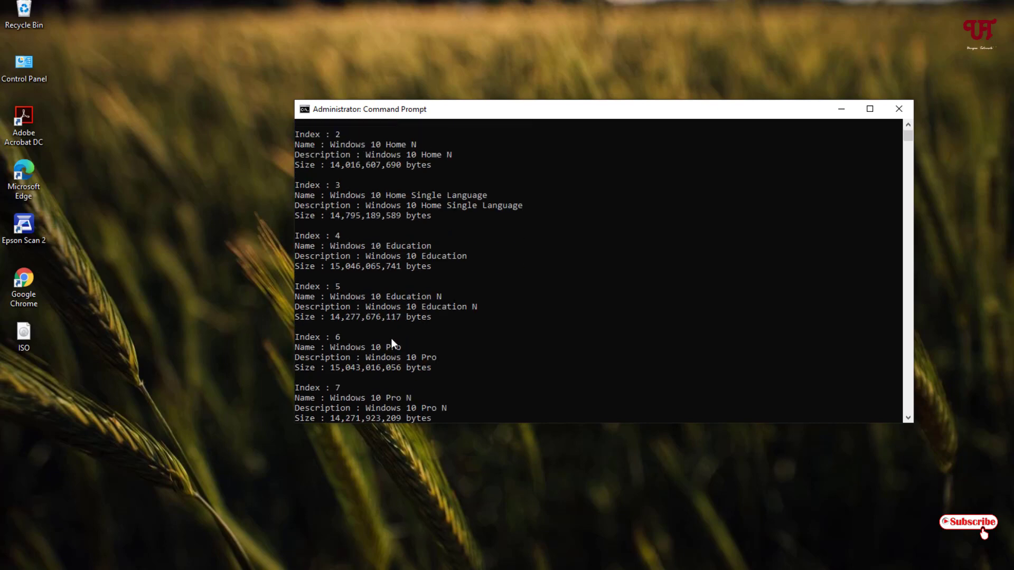
scroll(391, 338, "down", 1)
scroll(395, 319, "down", 2)
scroll(404, 372, "down", 2)
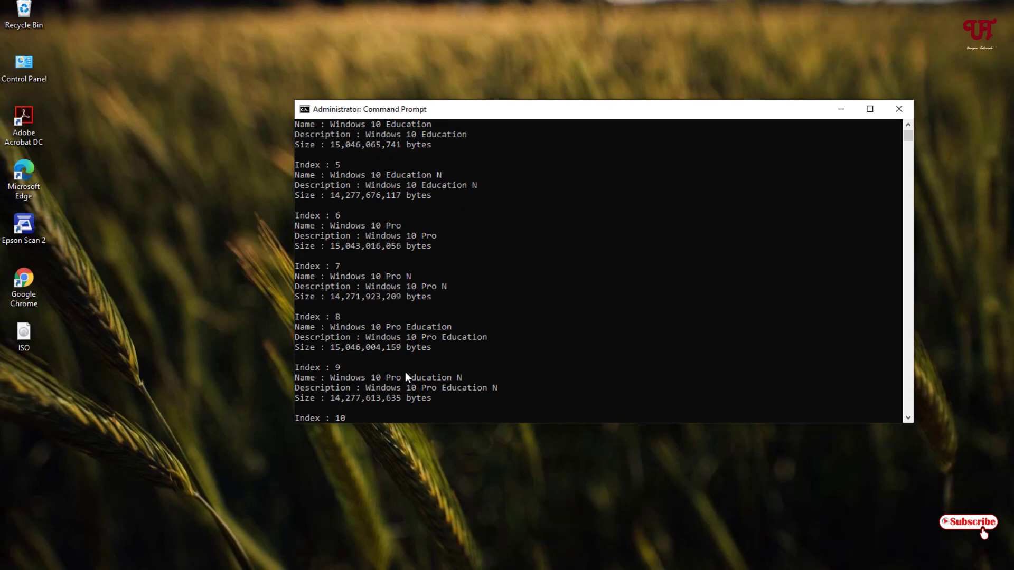
scroll(404, 372, "down", 1)
scroll(435, 335, "down", 2)
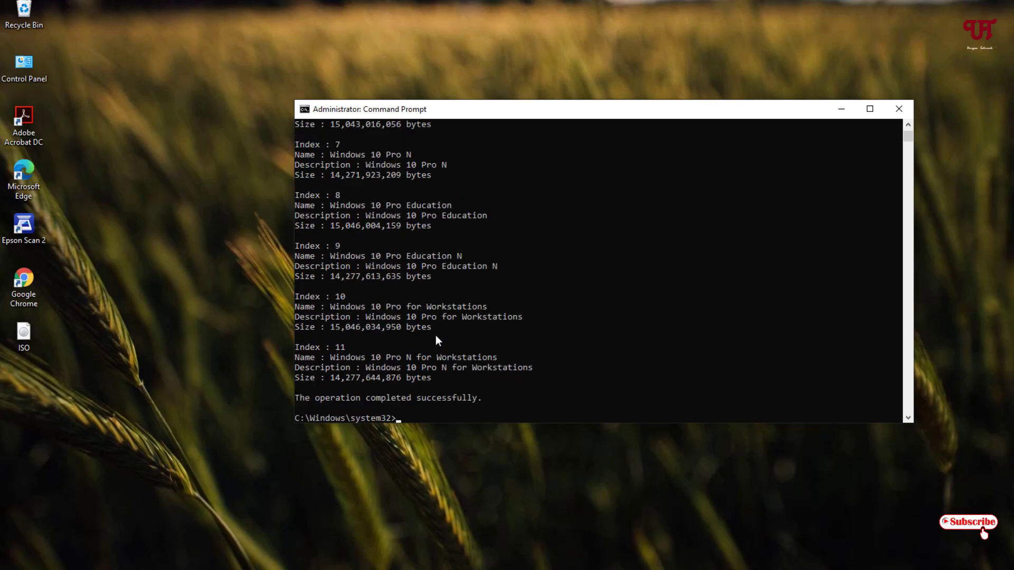
scroll(473, 362, "down", 1)
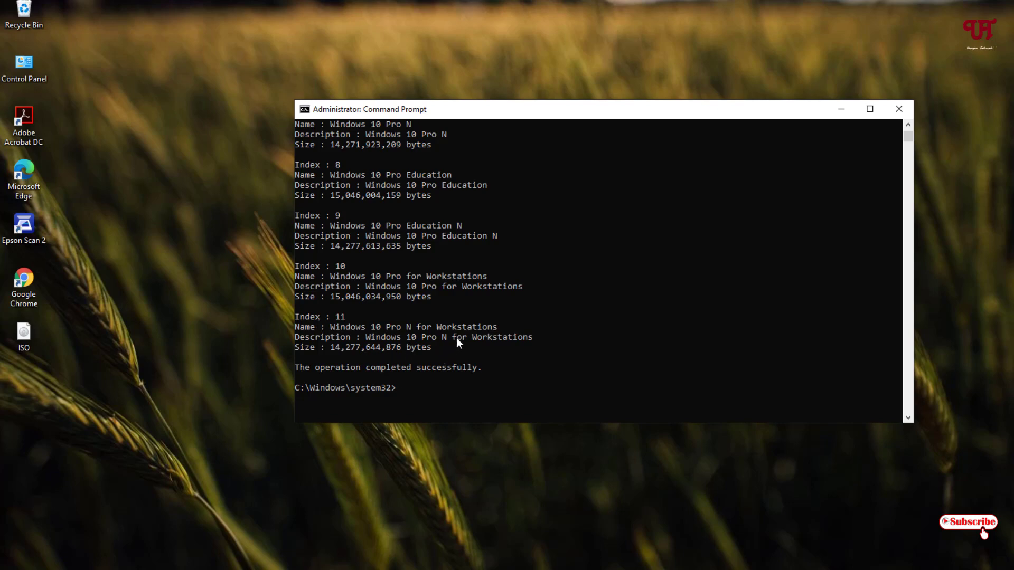
Step: Close the Command Prompt window, leaving only the Windows desktop
left_click(907, 108)
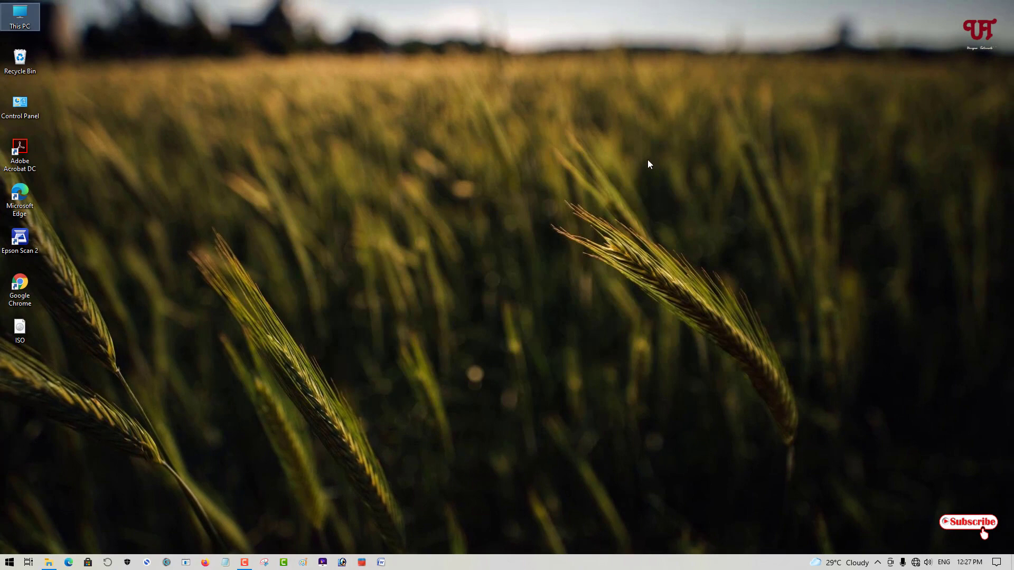